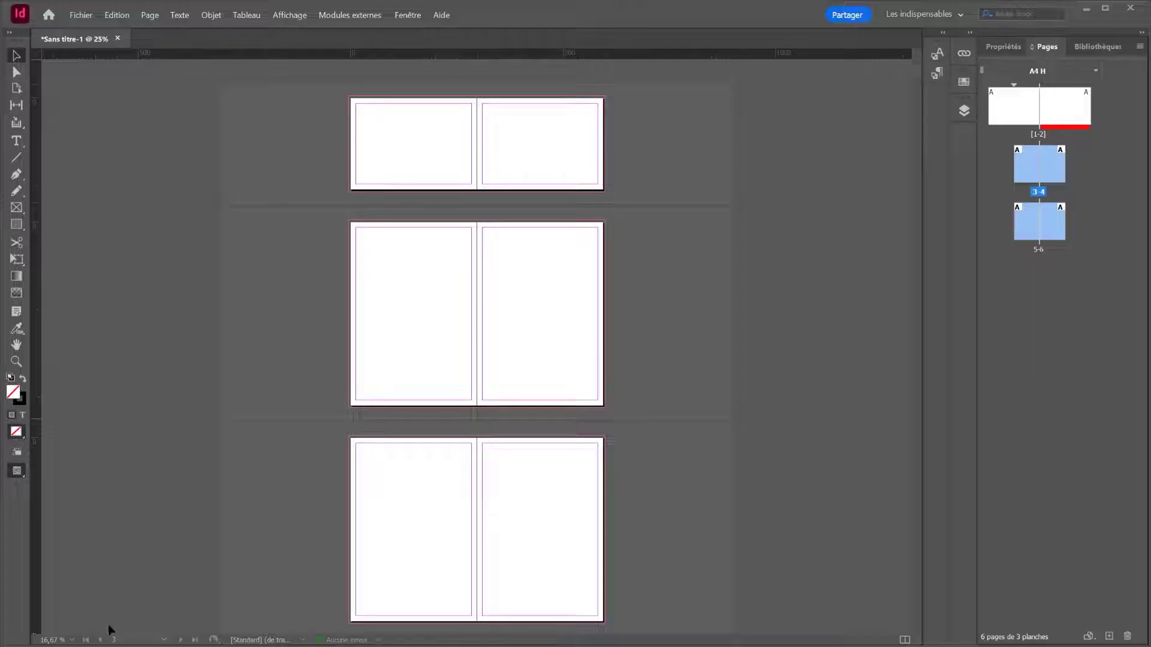
Close the current document without saving it and create a new portrait A4 document
{"action": "left_click", "coordinate": [117, 38]}
{"action": "left_click", "coordinate": [643, 347]}
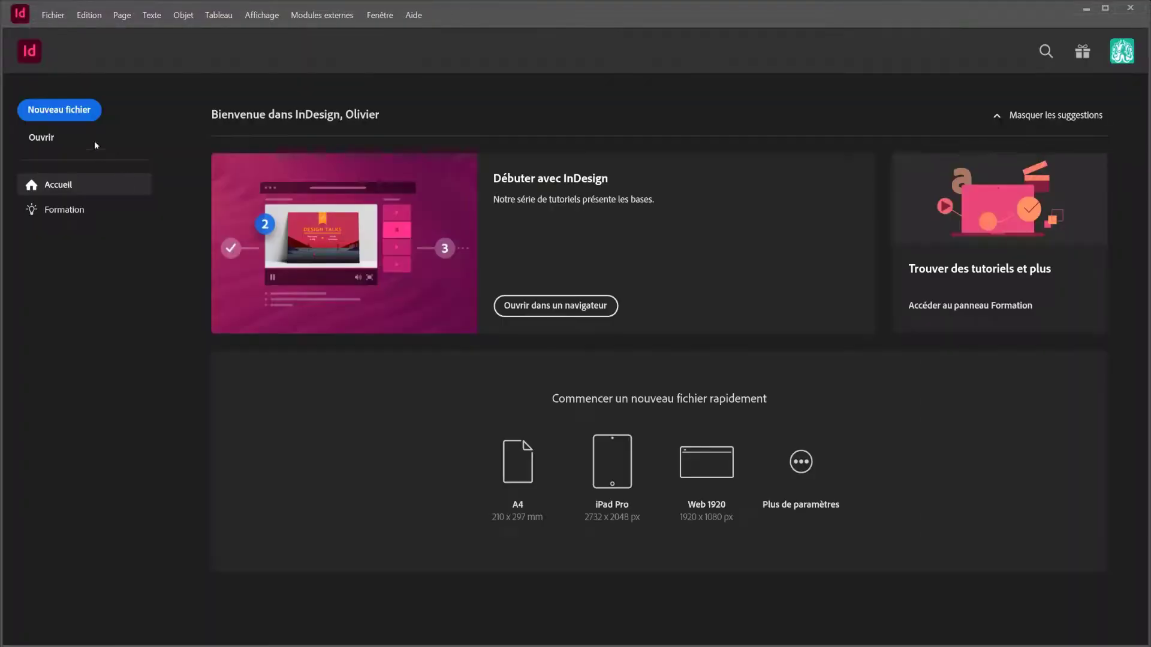
{"action": "left_click", "coordinate": [84, 117]}
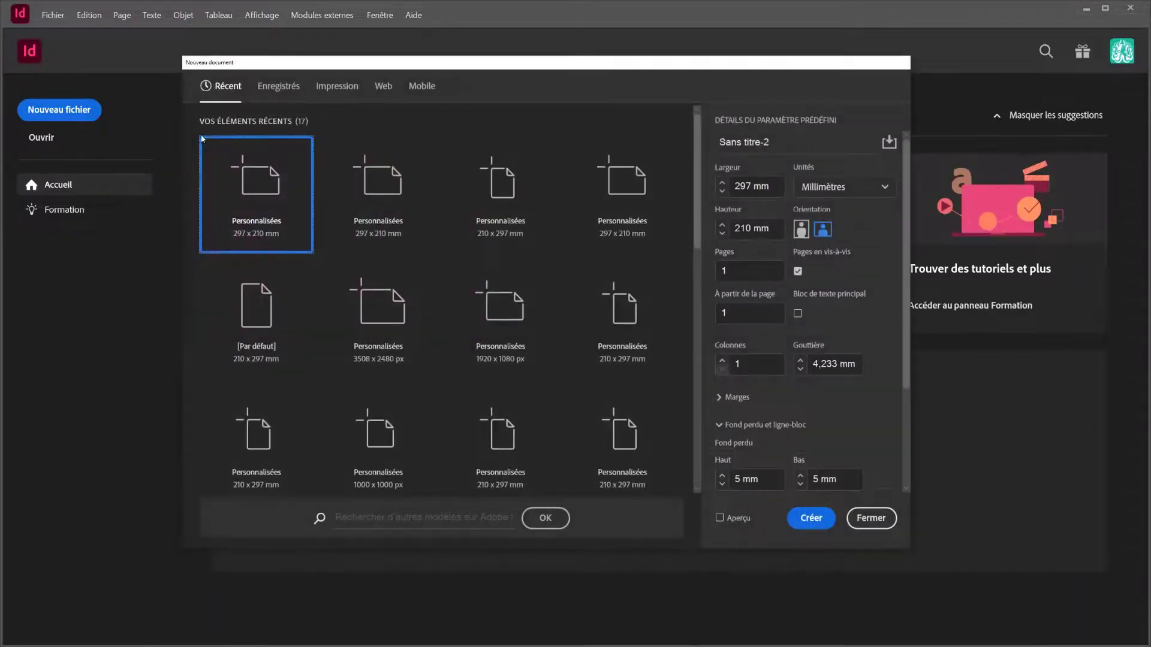
{"action": "left_click", "coordinate": [801, 229]}
{"action": "left_click", "coordinate": [816, 524]}
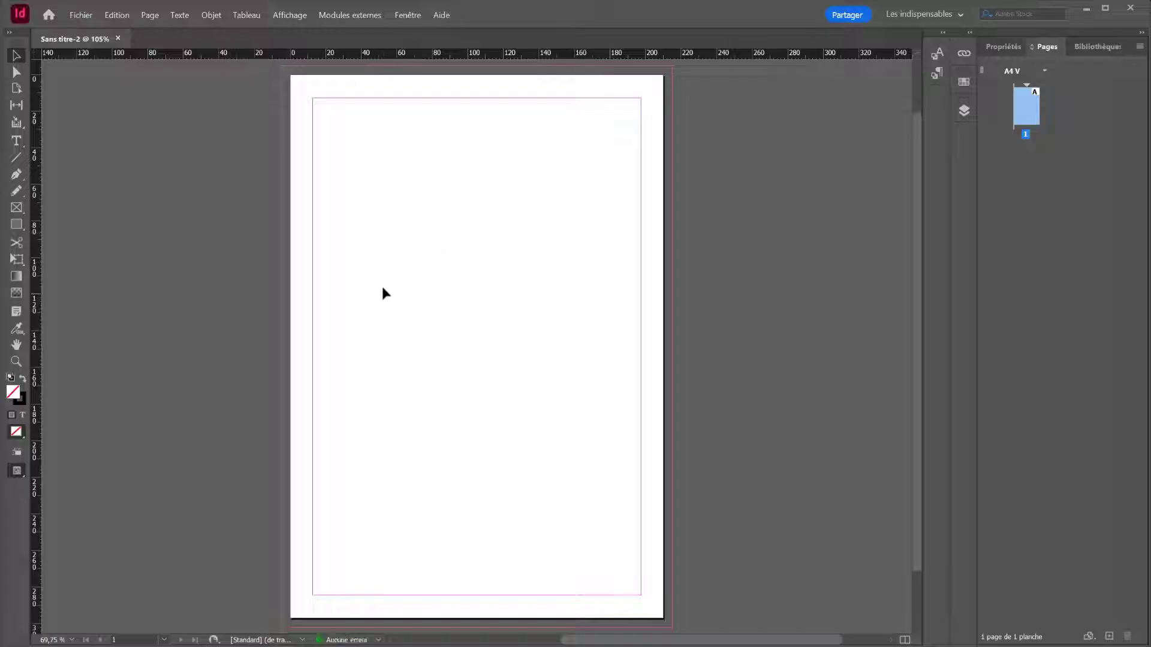
Start generating a QR code with the content type set to Texte brut
{"action": "left_click", "coordinate": [222, 16]}
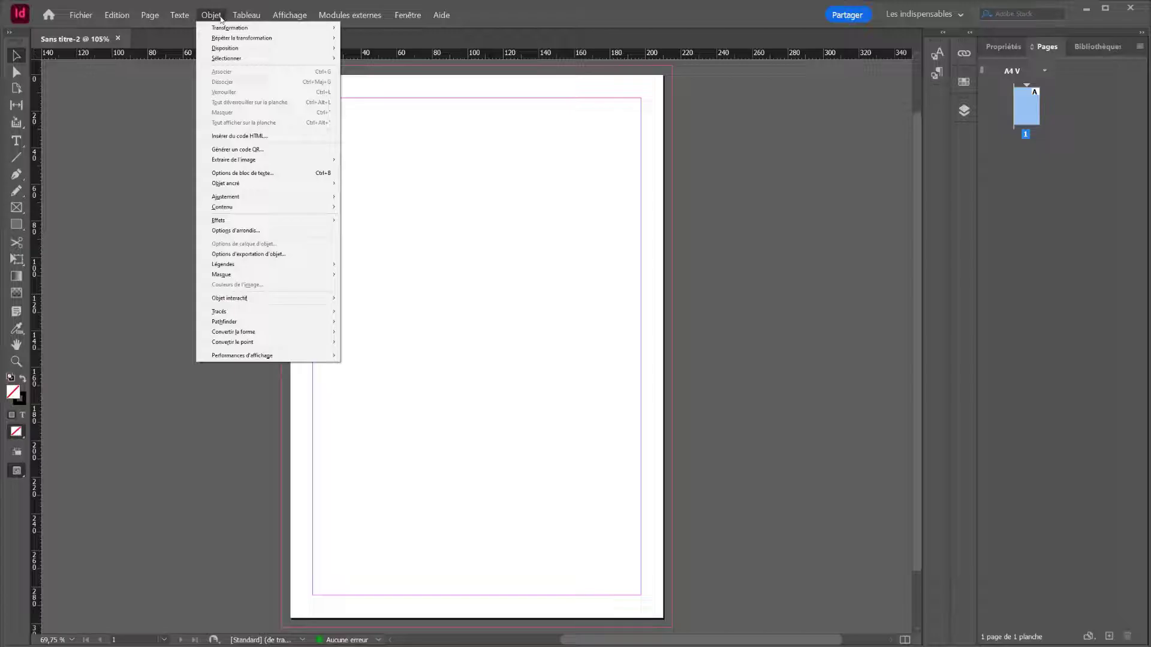
{"action": "left_click", "coordinate": [242, 150]}
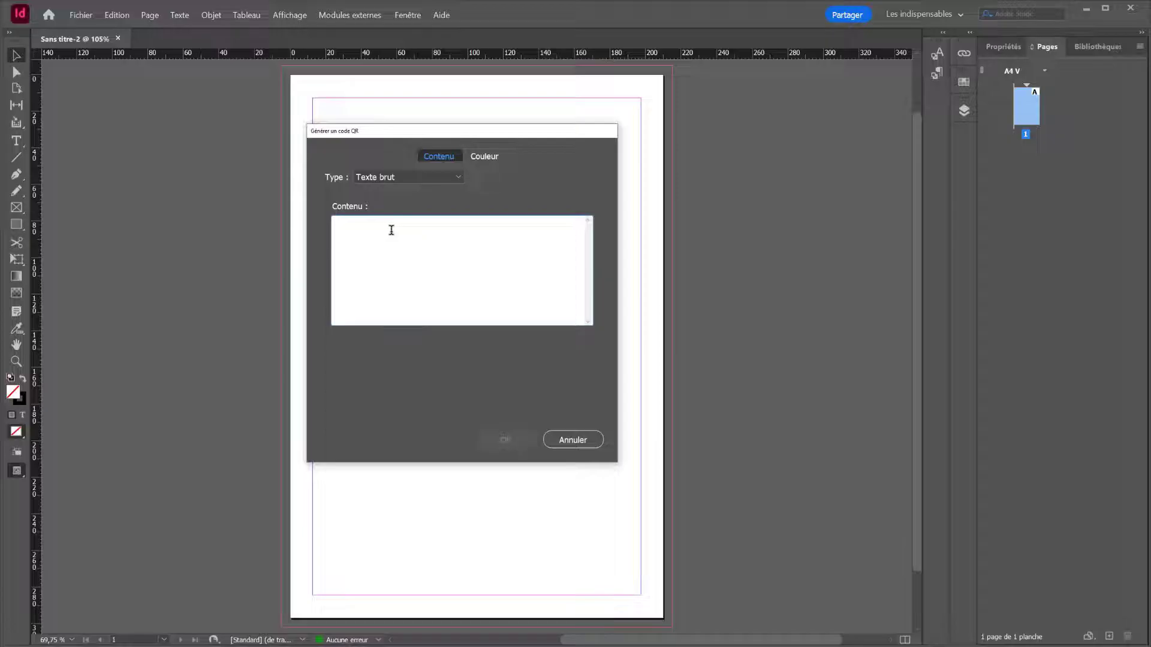
{"action": "left_click", "coordinate": [372, 178]}
{"action": "left_click", "coordinate": [386, 210]}
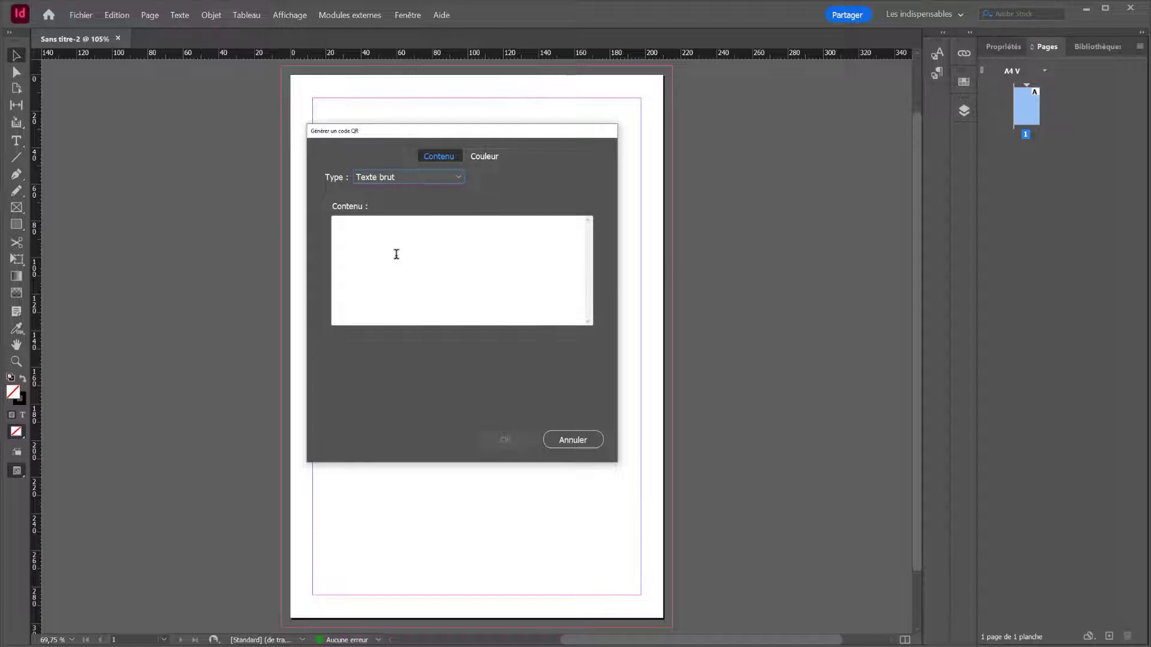
Examine the input fields of the Hyperlien Web and Message QR code types
{"action": "left_click", "coordinate": [397, 177]}
{"action": "left_click", "coordinate": [398, 190]}
{"action": "left_click", "coordinate": [355, 248]}
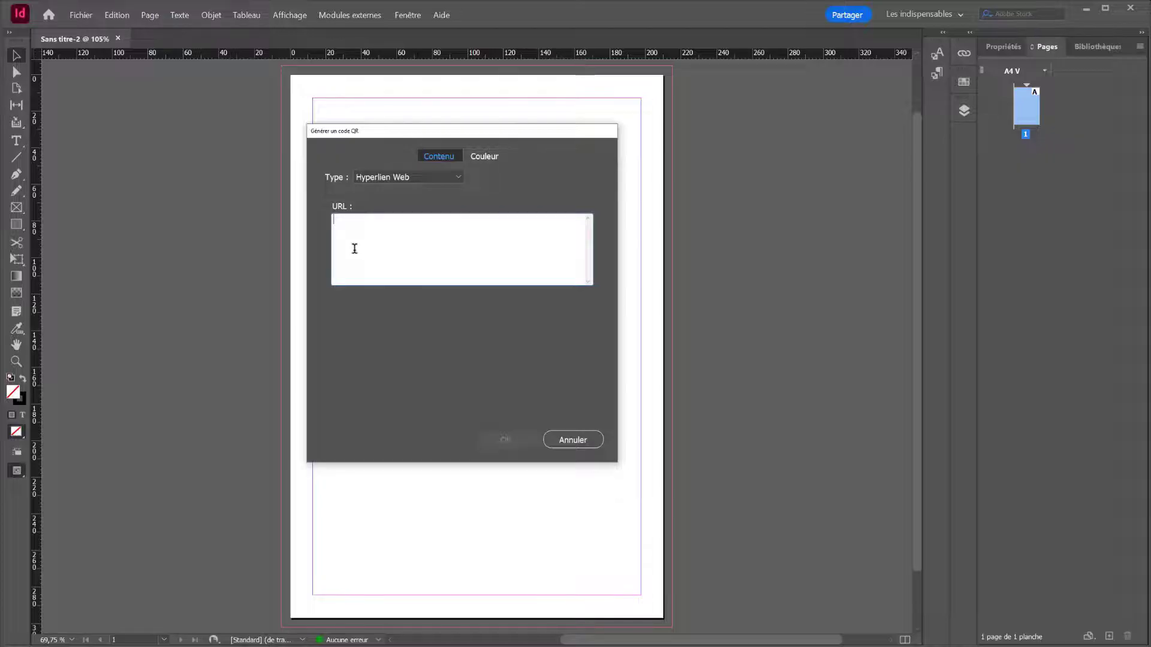
{"action": "left_click", "coordinate": [386, 178]}
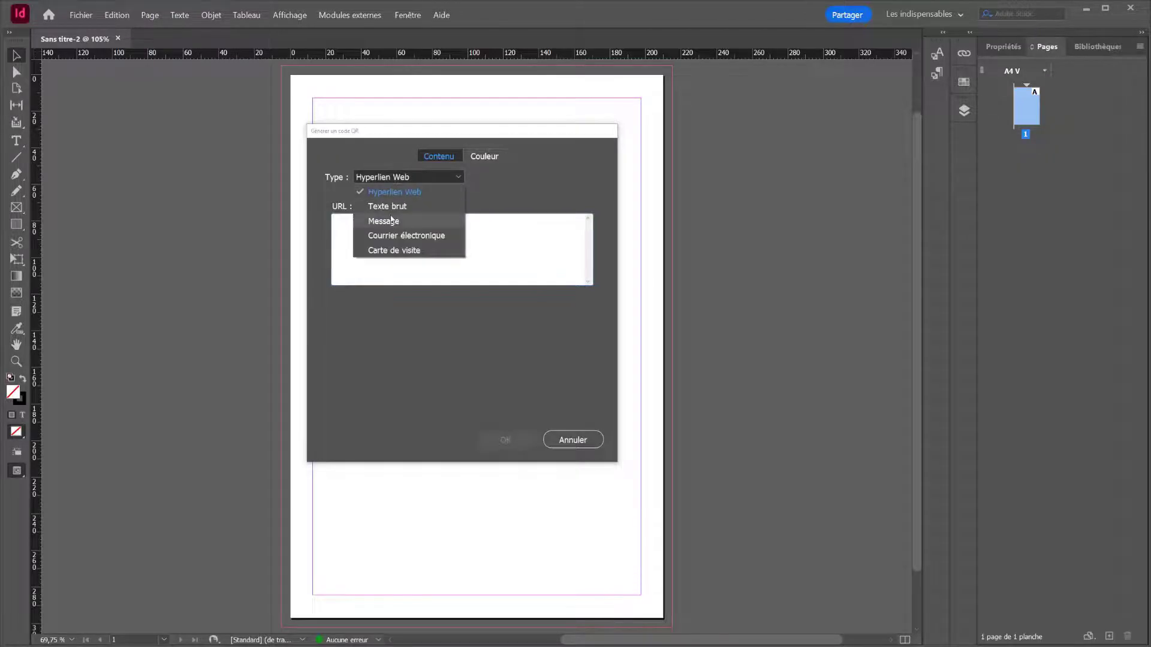
{"action": "left_click", "coordinate": [391, 220]}
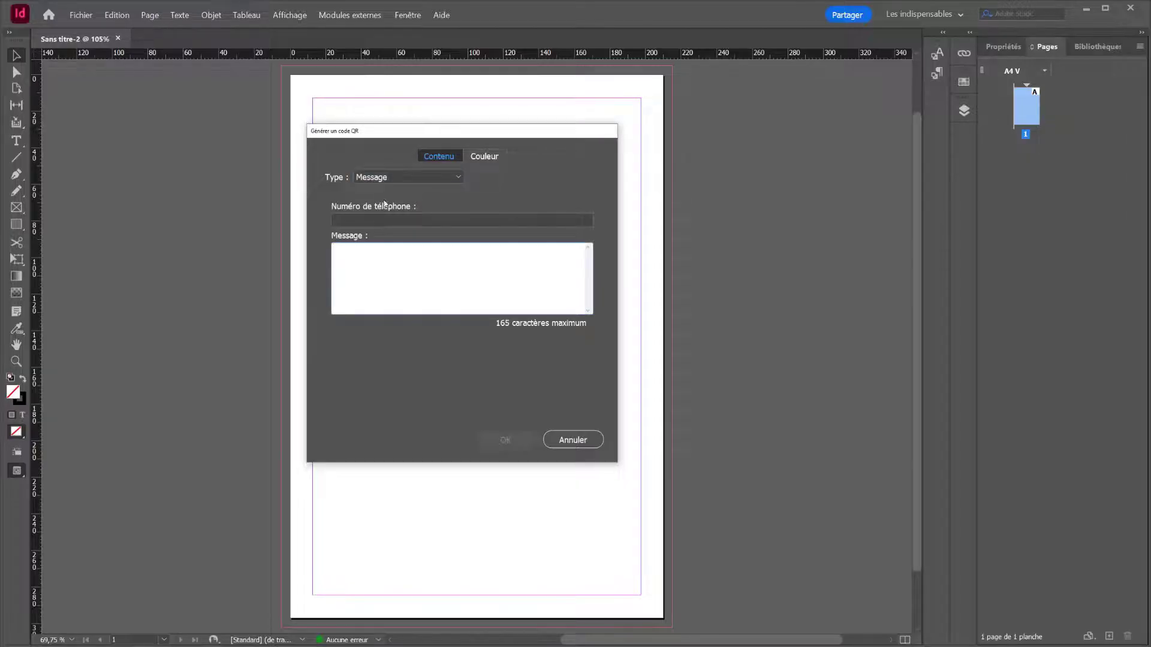
{"action": "left_click", "coordinate": [375, 219]}
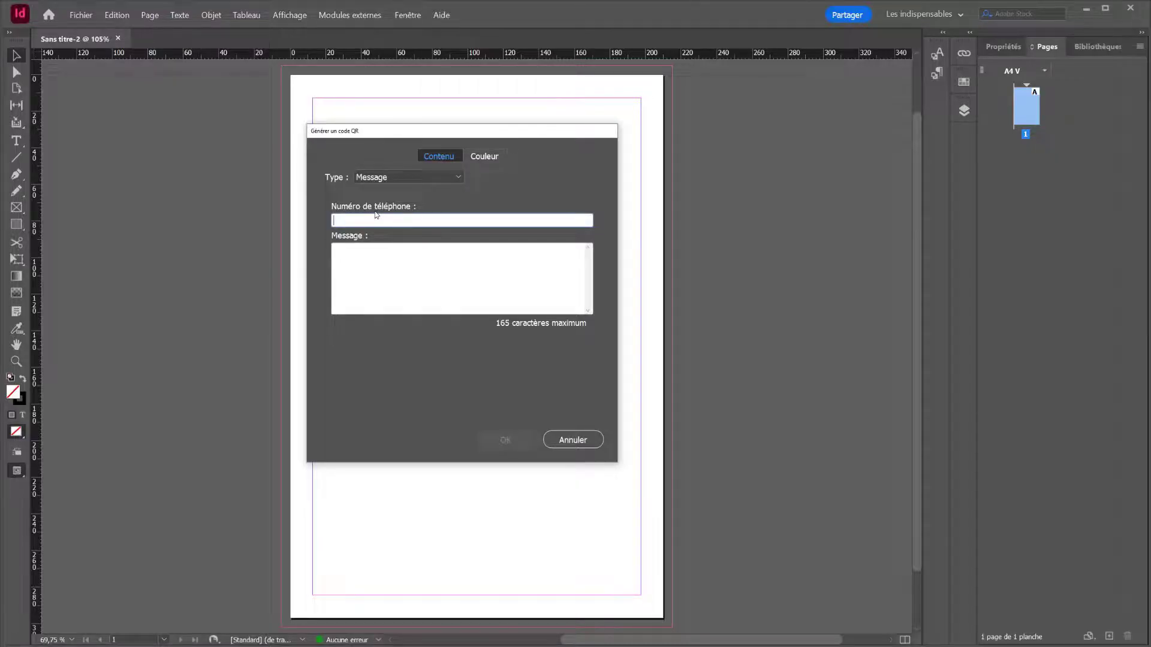
Examine the input fields of the Courrier électronique and Carte de visite QR code types
{"action": "left_click", "coordinate": [375, 177]}
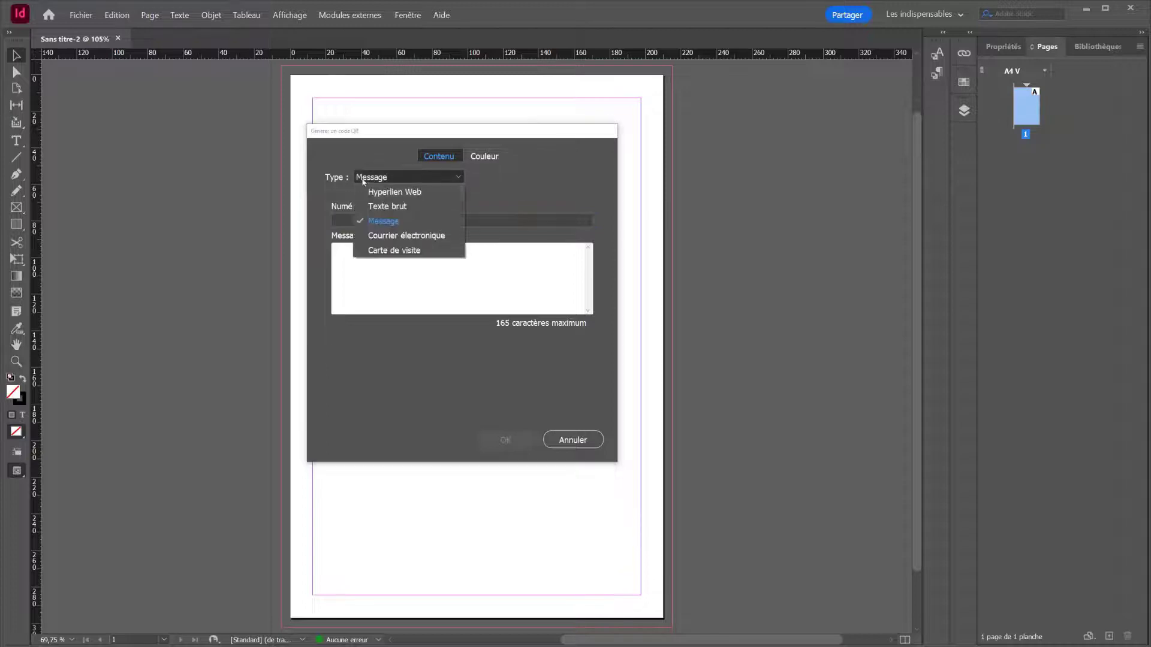
{"action": "left_click", "coordinate": [389, 235]}
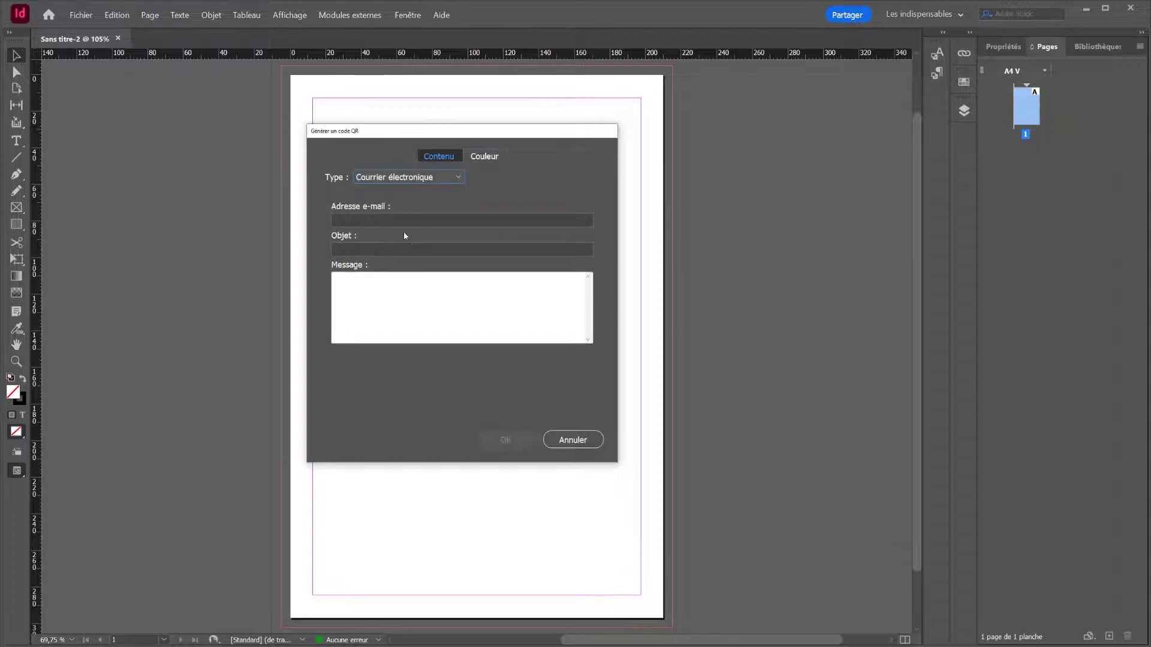
{"action": "left_click", "coordinate": [347, 220]}
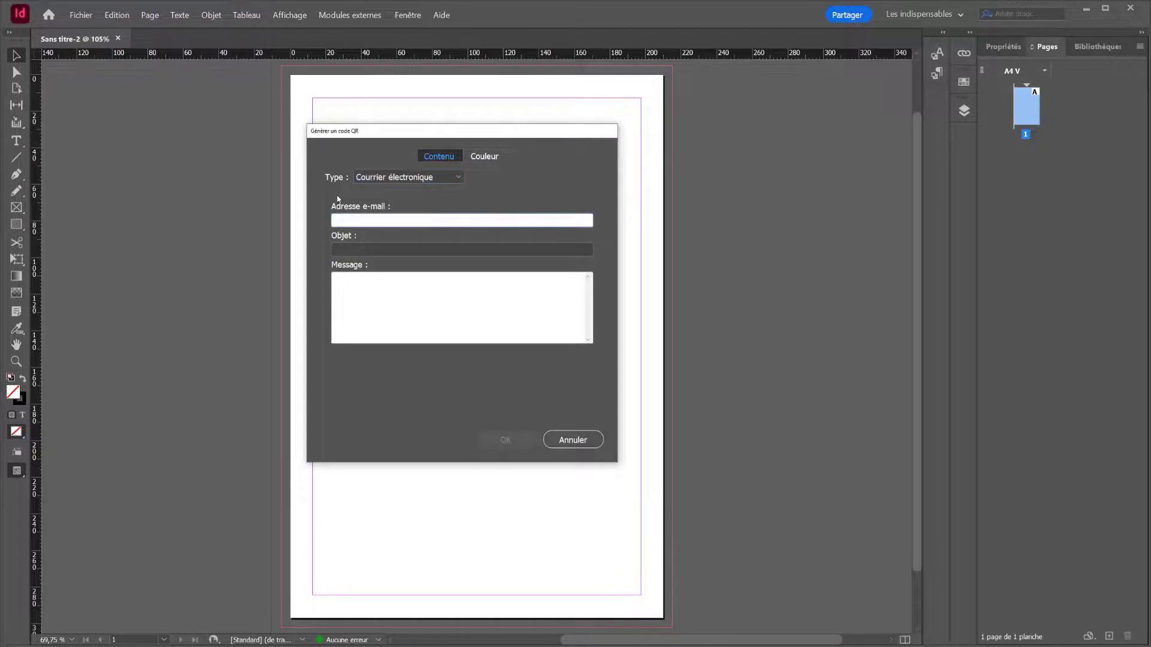
{"action": "left_click", "coordinate": [364, 247]}
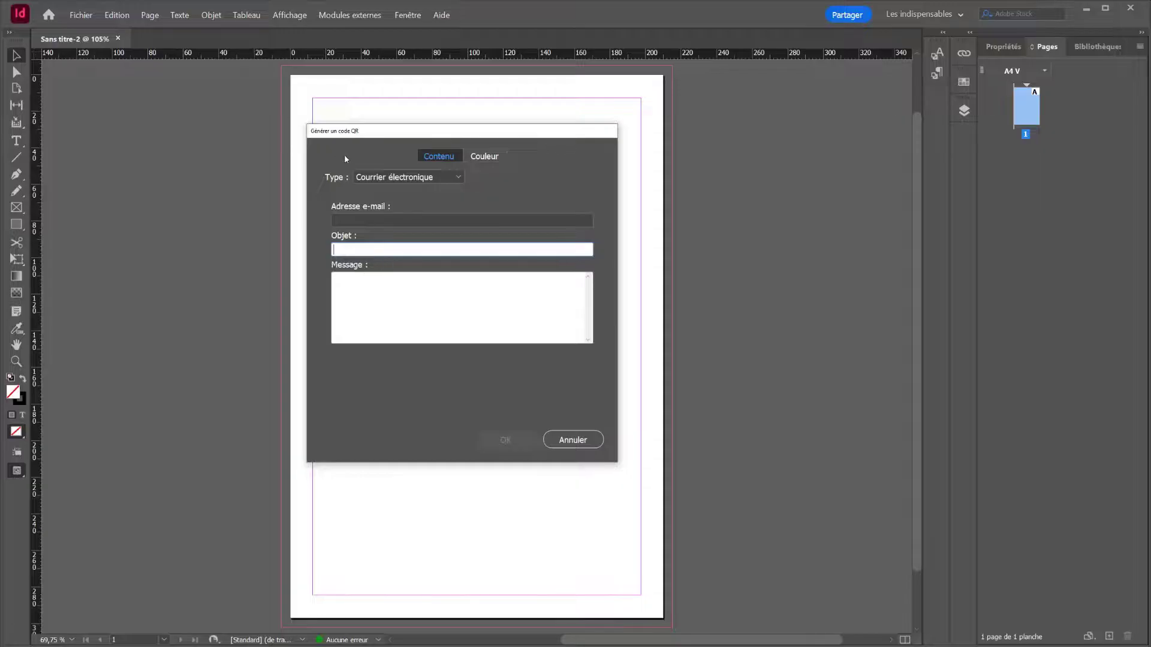
{"action": "left_click", "coordinate": [413, 177]}
{"action": "left_click", "coordinate": [386, 249]}
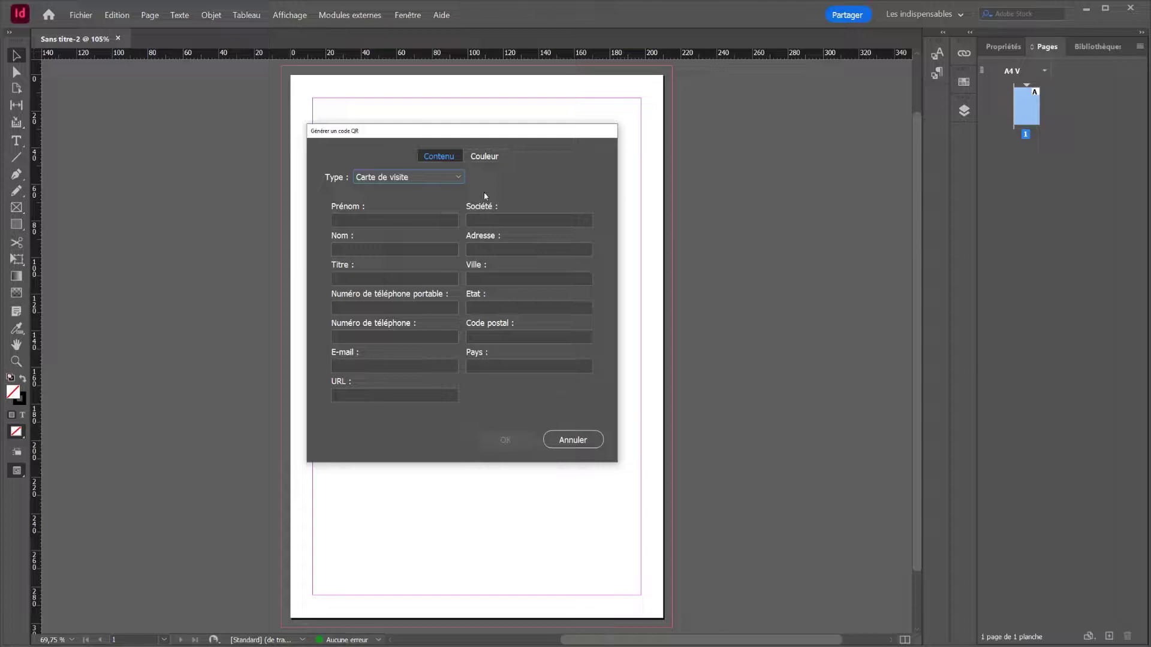
Generate a Texte brut QR code containing "Test" and place it about 58 mm wide in the upper left part of the page
{"action": "left_click", "coordinate": [409, 178]}
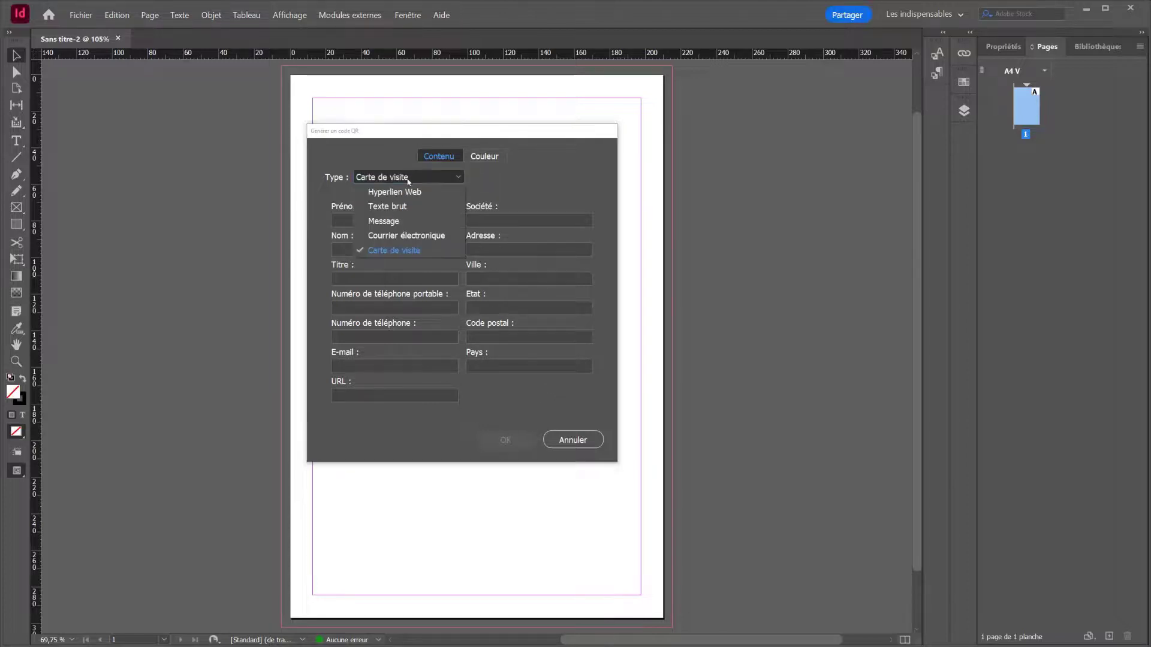
{"action": "left_click", "coordinate": [390, 207]}
{"action": "type", "text": "Te"}
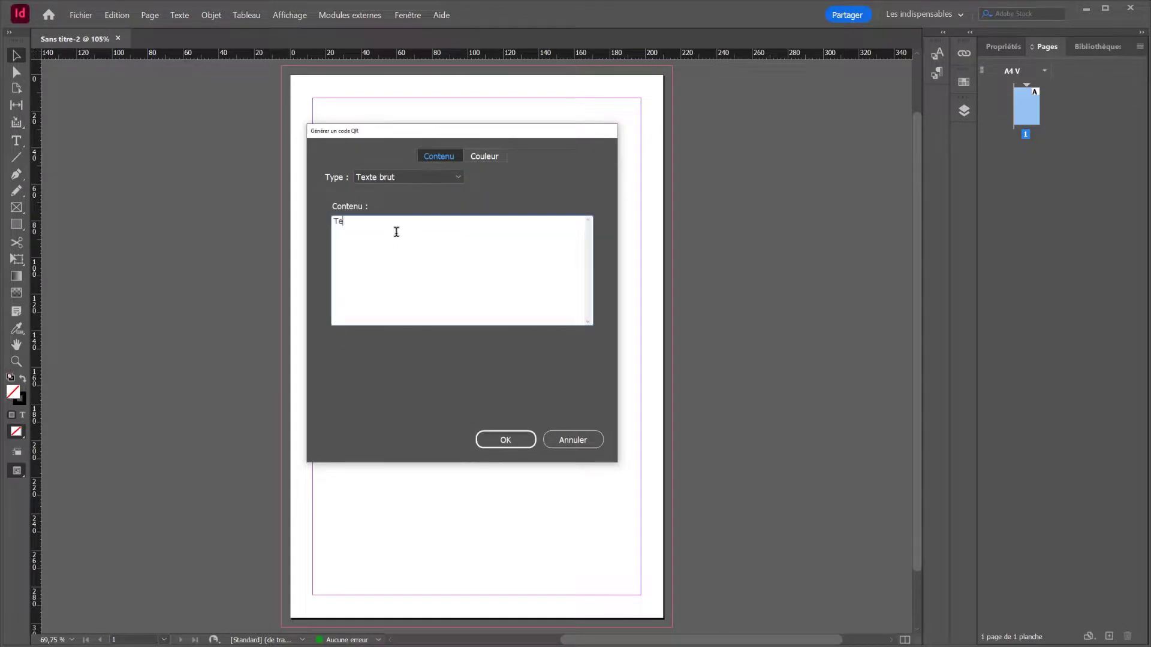
{"action": "type", "text": "st"}
{"action": "left_click", "coordinate": [506, 440]}
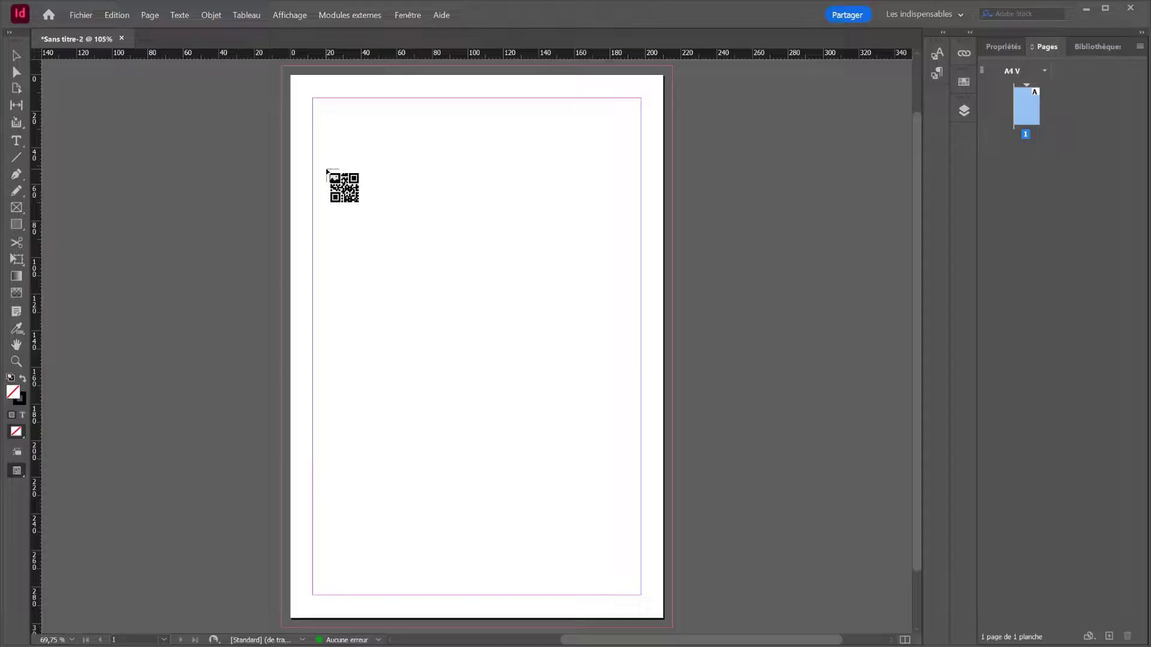
{"action": "left_click_drag", "start_coordinate": [327, 170], "coordinate": [430, 235]}
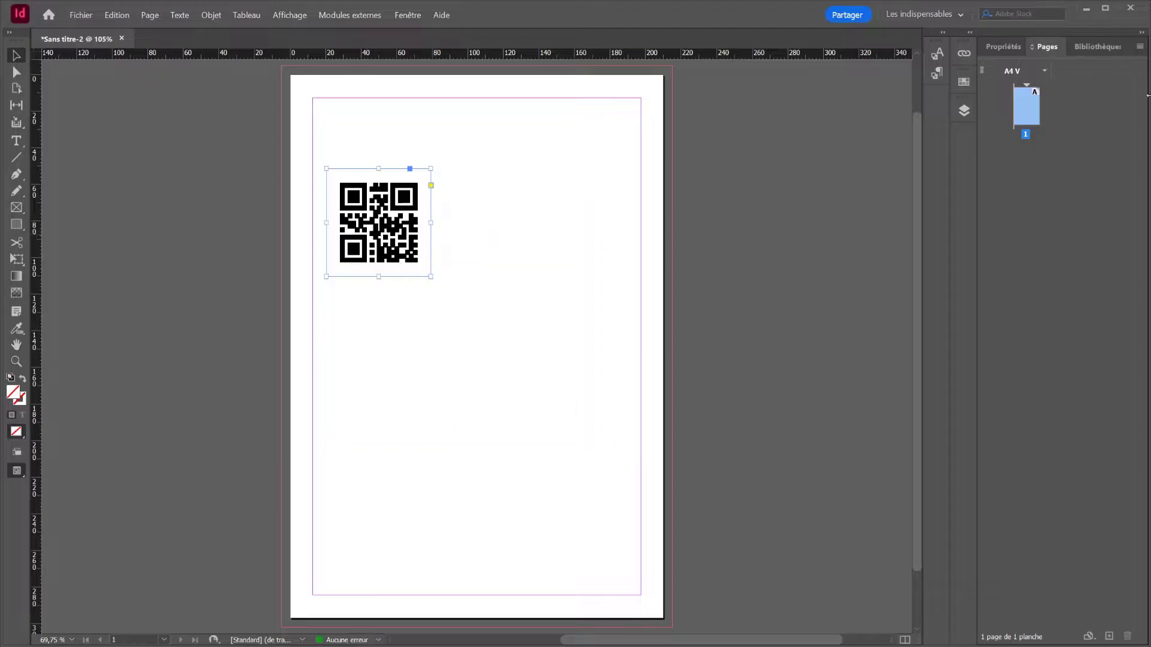
Select the <code QR> object in Calque 1 and move the QR code about 37 mm right and 5 mm down
{"action": "left_click", "coordinate": [964, 111]}
{"action": "left_click", "coordinate": [819, 123]}
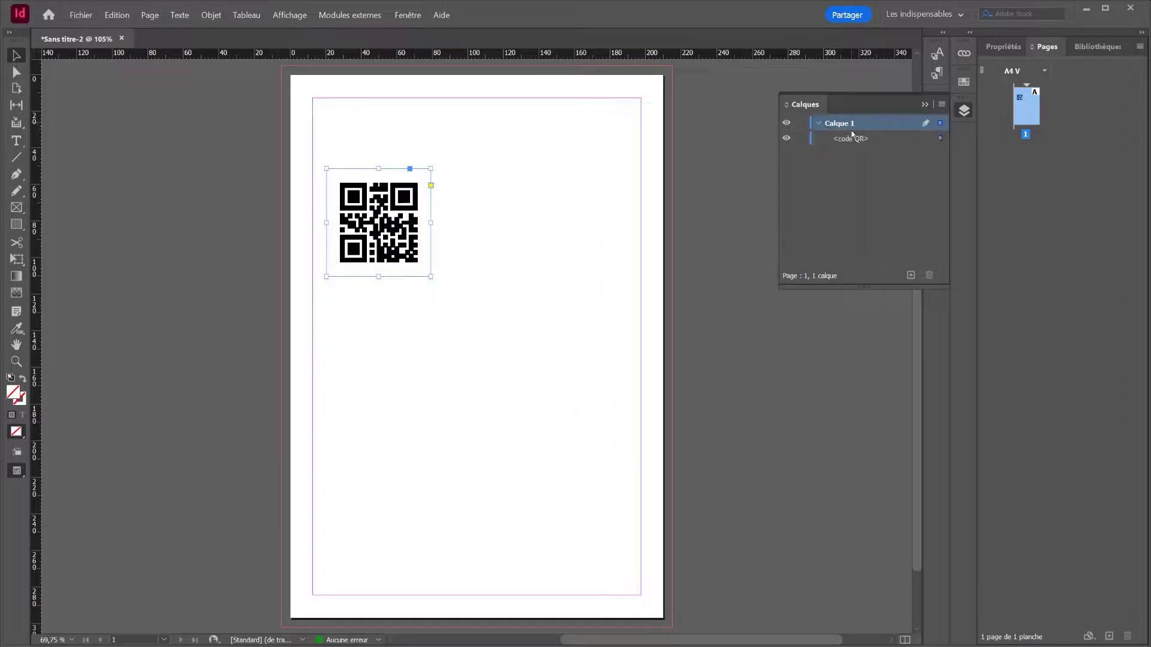
{"action": "left_click", "coordinate": [854, 139]}
{"action": "left_click_drag", "start_coordinate": [373, 251], "coordinate": [440, 262]}
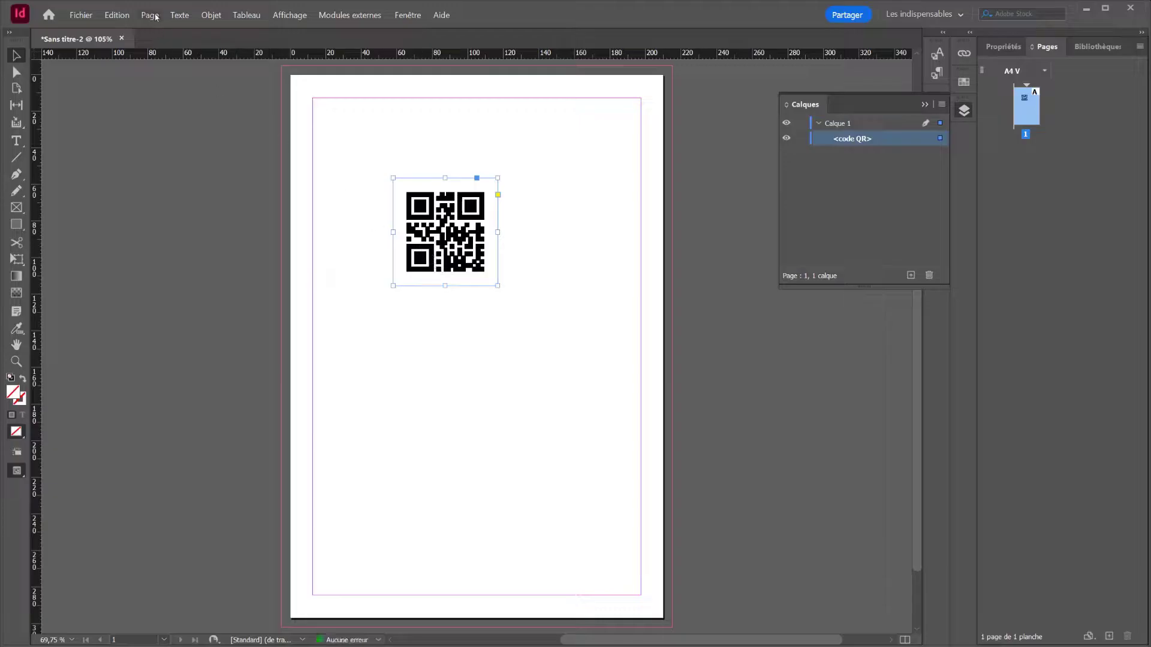
Recolour the QR code with the C=15 M=100 J=100 N=0 swatch and move it down against the page's left margin
{"action": "left_click", "coordinate": [210, 15]}
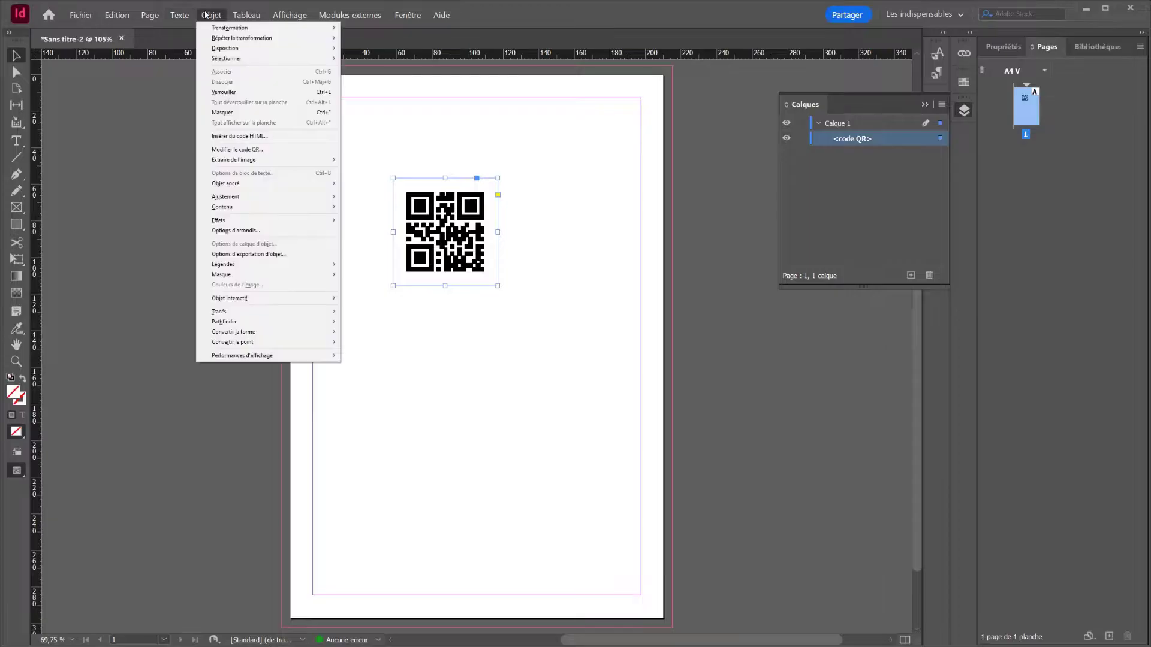
{"action": "left_click", "coordinate": [270, 155]}
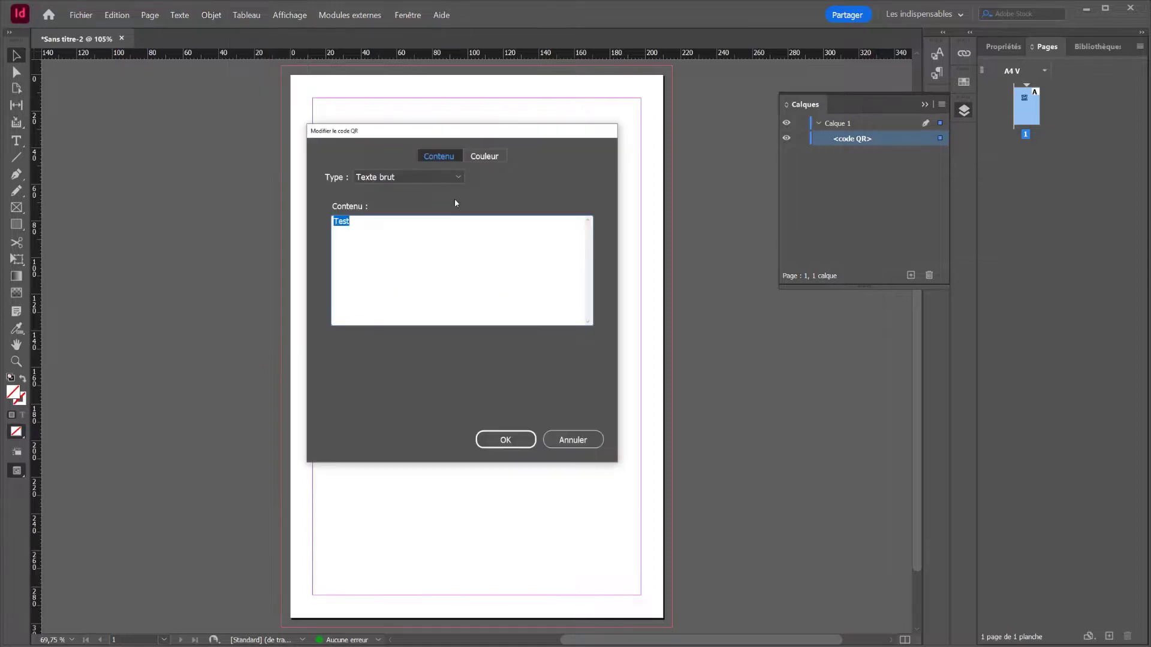
{"action": "left_click", "coordinate": [497, 157]}
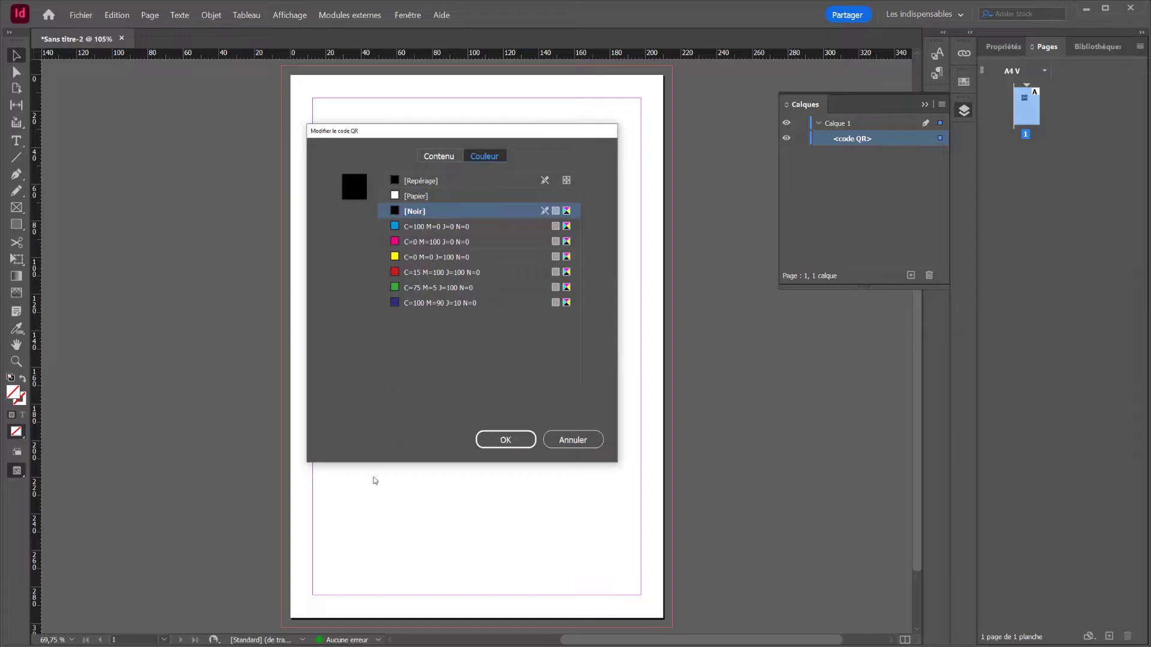
{"action": "left_click", "coordinate": [471, 272]}
{"action": "left_click", "coordinate": [506, 441]}
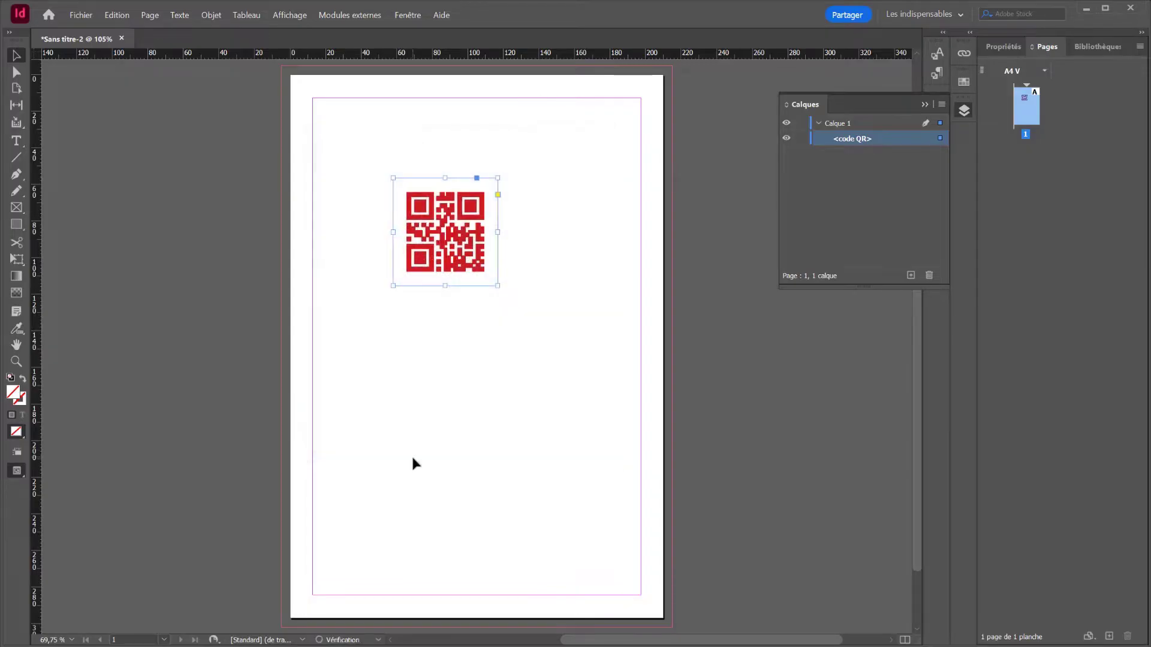
{"action": "left_click_drag", "start_coordinate": [441, 272], "coordinate": [352, 383]}
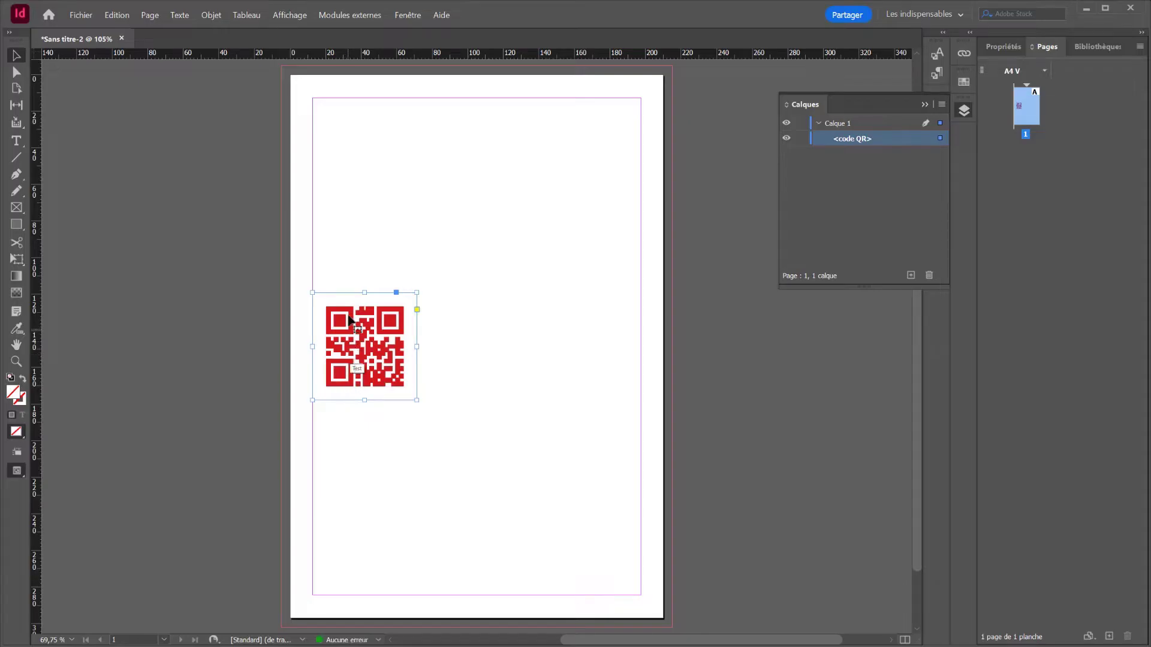